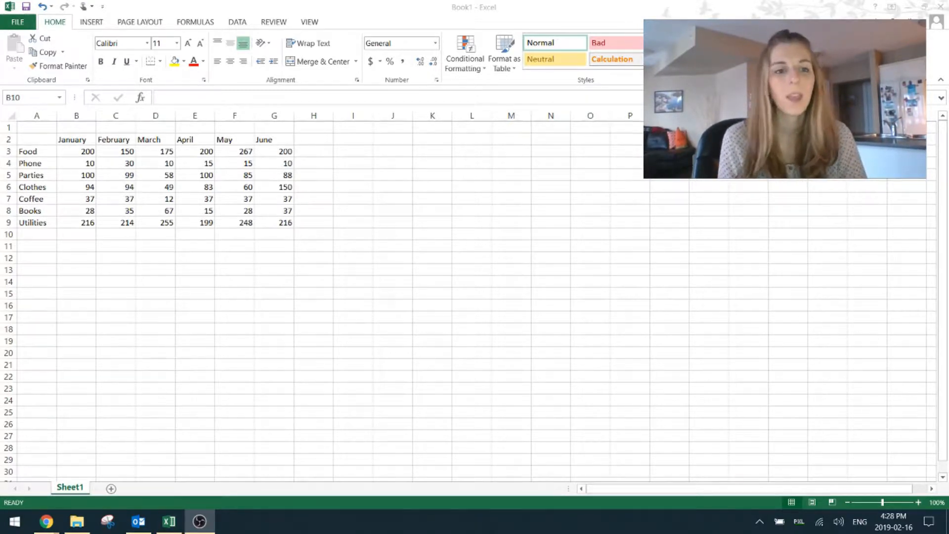
click(25, 140)
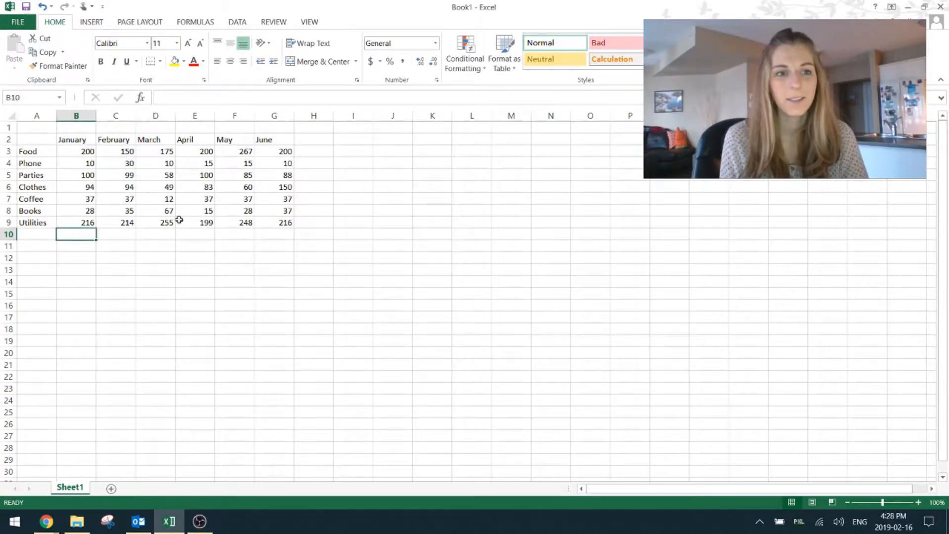
click(118, 255)
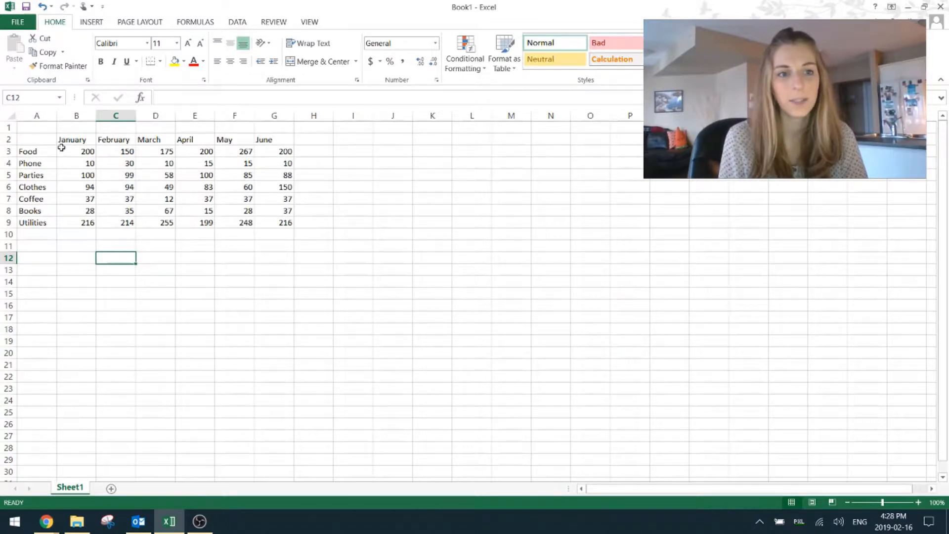
drag(61, 140, 284, 140)
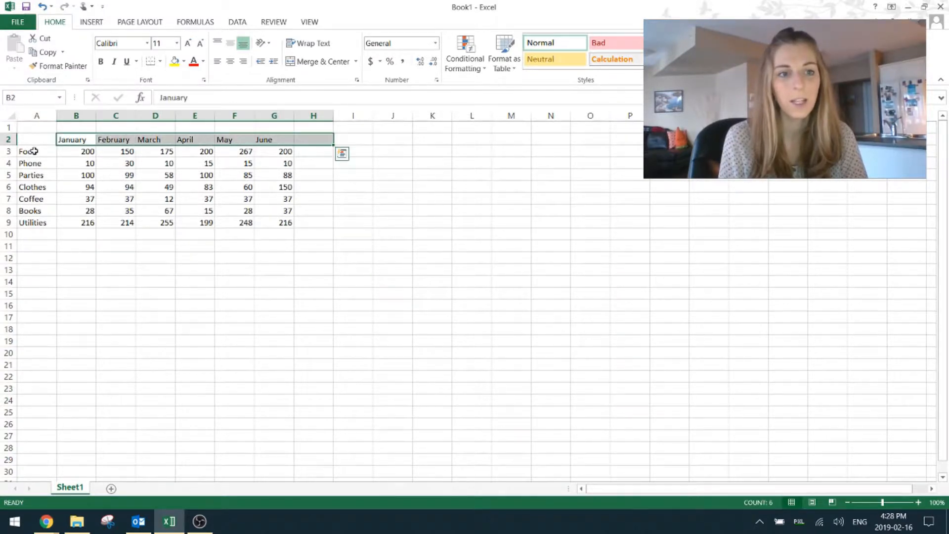
drag(32, 151, 47, 226)
click(110, 253)
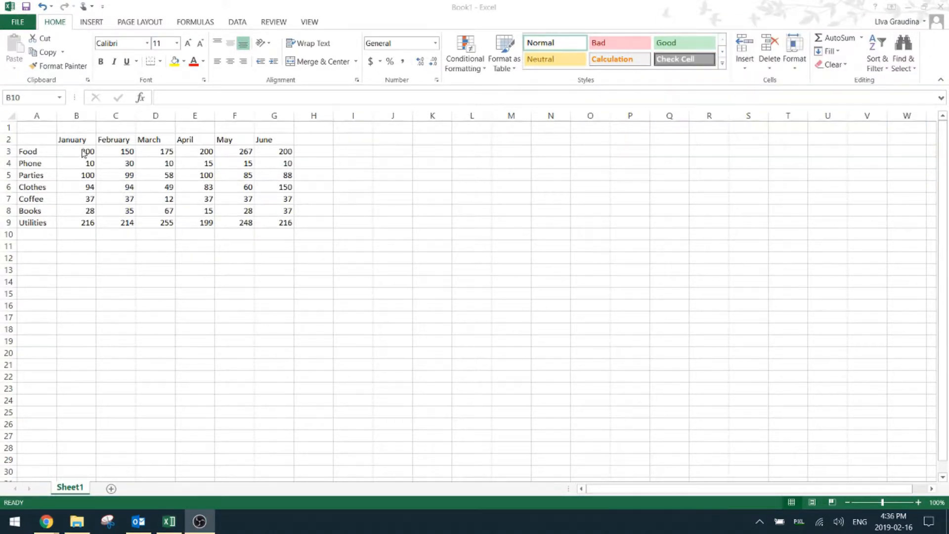
Total January's expenses from B3:B9 in cell B10 using AutoSum
drag(70, 148, 71, 236)
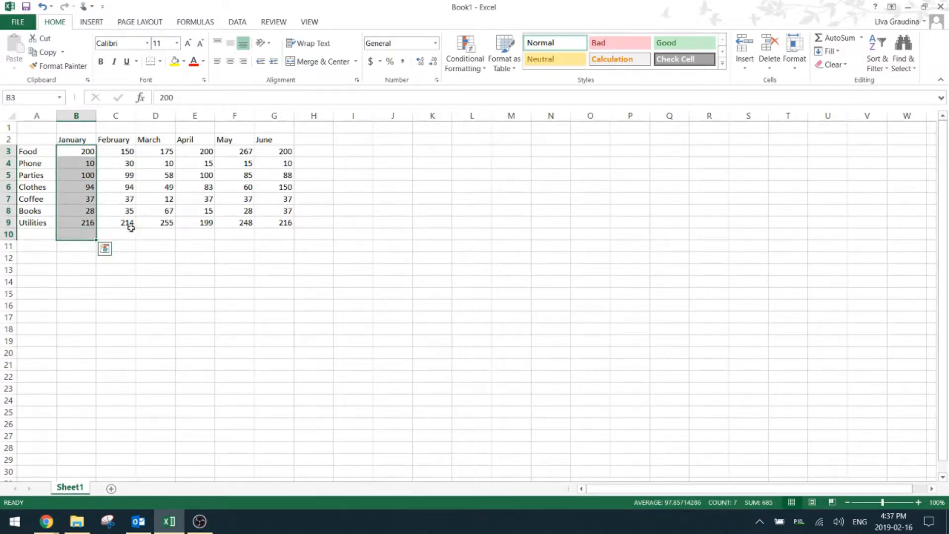
click(850, 42)
click(197, 267)
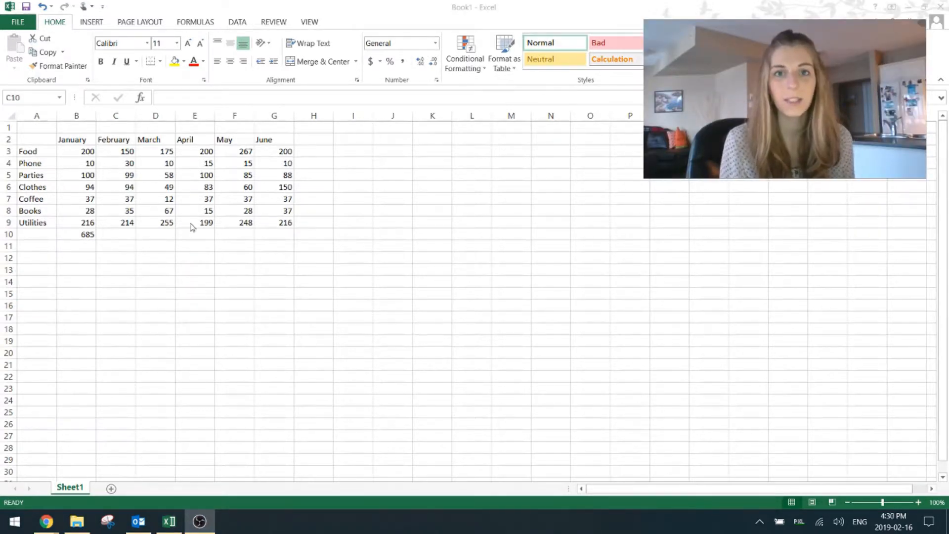
Total February's expenses in C10 with a SUM formula over C3:C9, and fill the totals across through June in G10
click(119, 236)
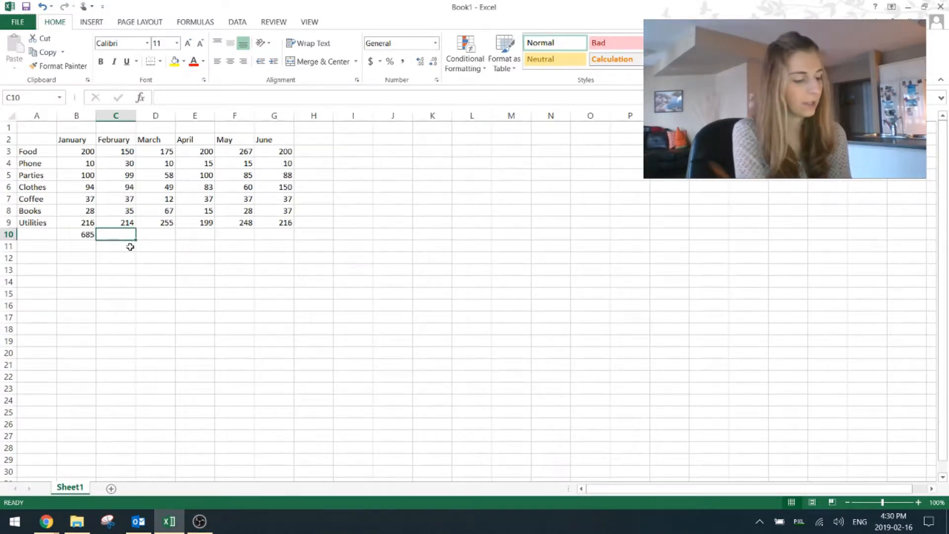
text(=)
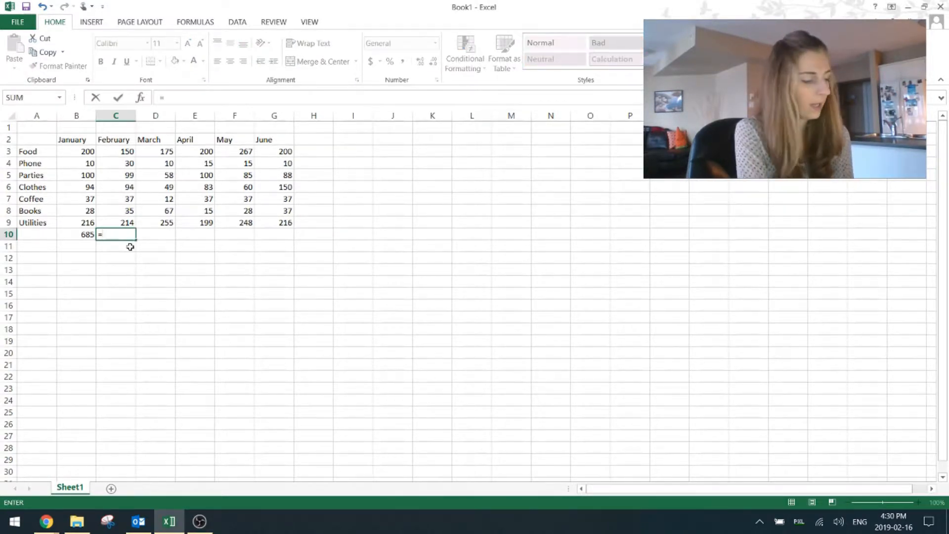
text(sum)
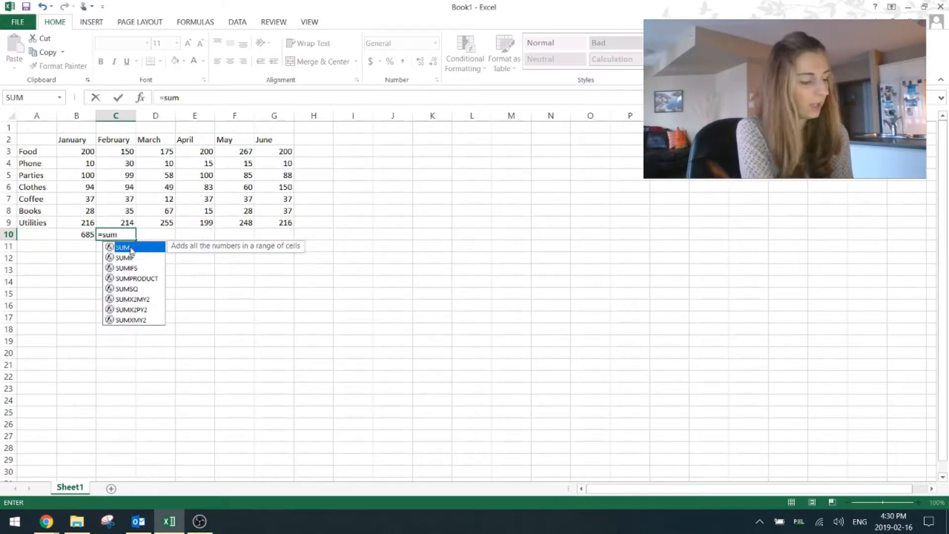
text(()
drag(124, 151, 120, 221)
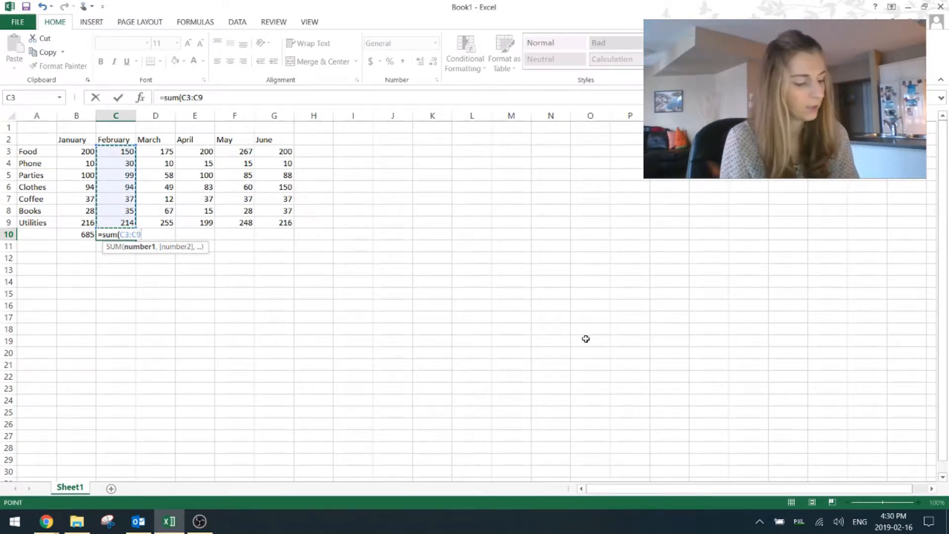
key(Return)
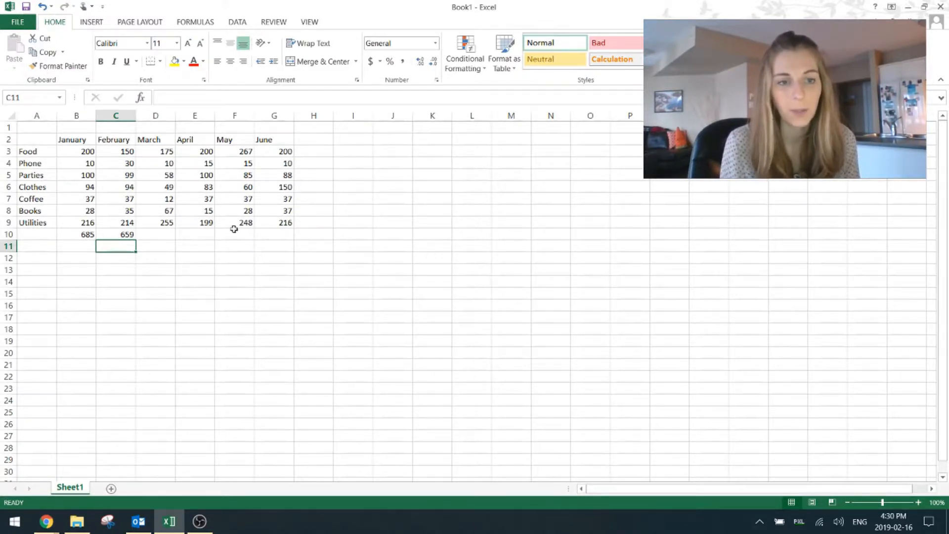
drag(83, 233, 123, 235)
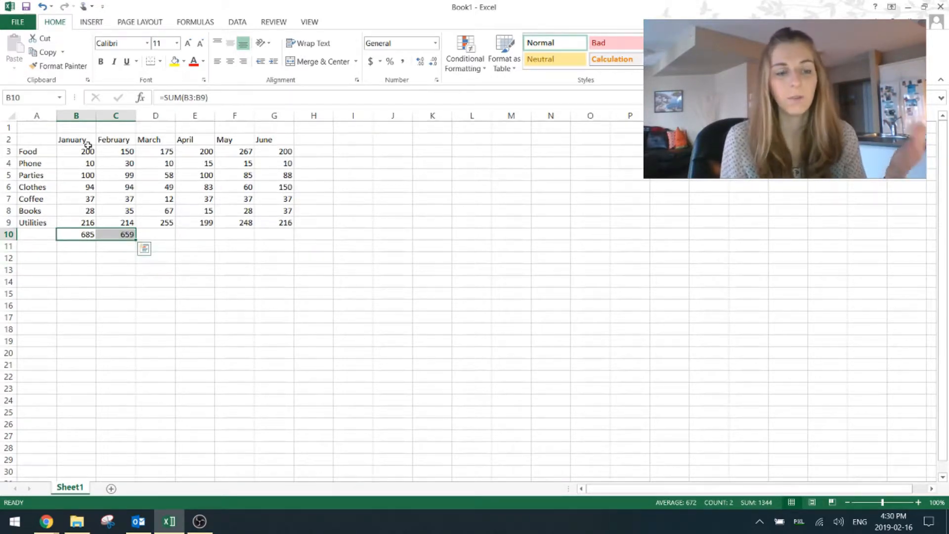
drag(136, 239, 293, 242)
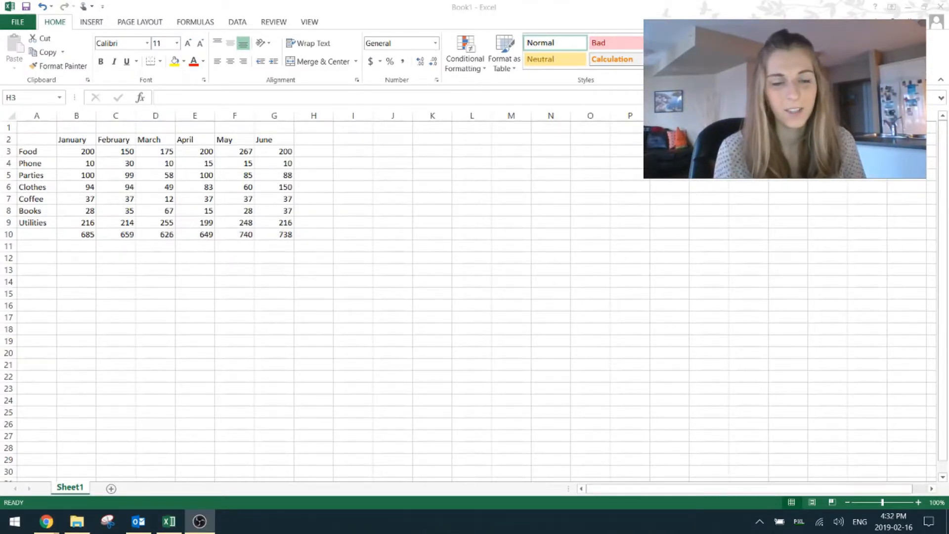
Calculate the average Food expense in H3 with an AVERAGE formula over B3:G3
click(309, 152)
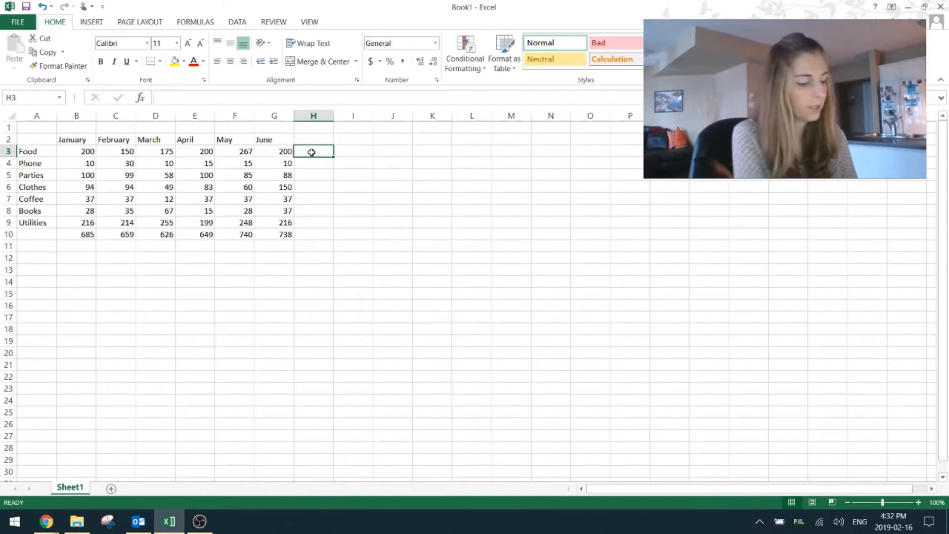
text(=)
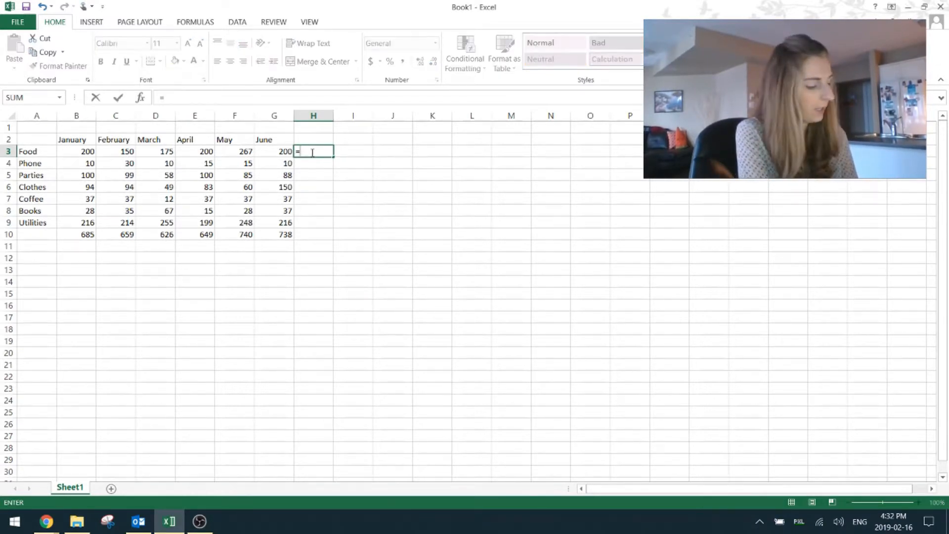
text(average)
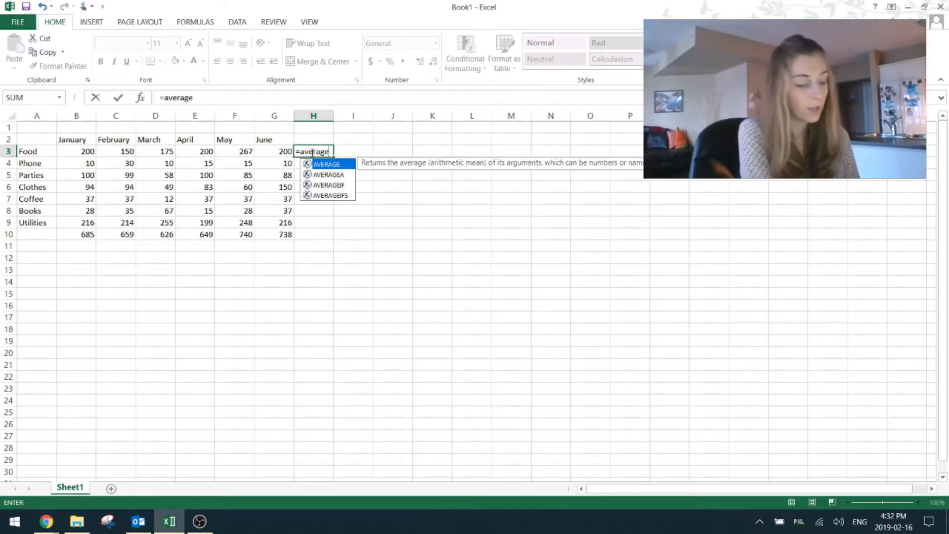
text(()
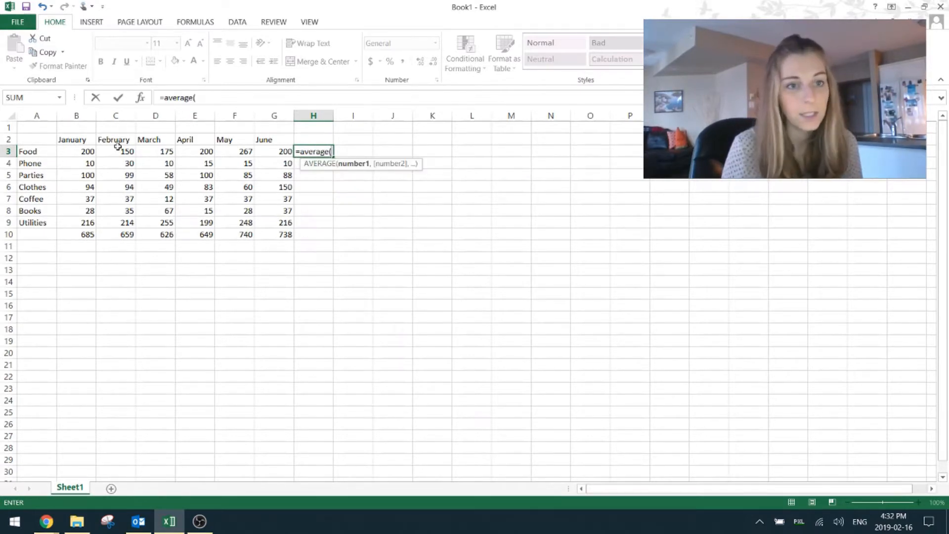
drag(91, 152, 277, 150)
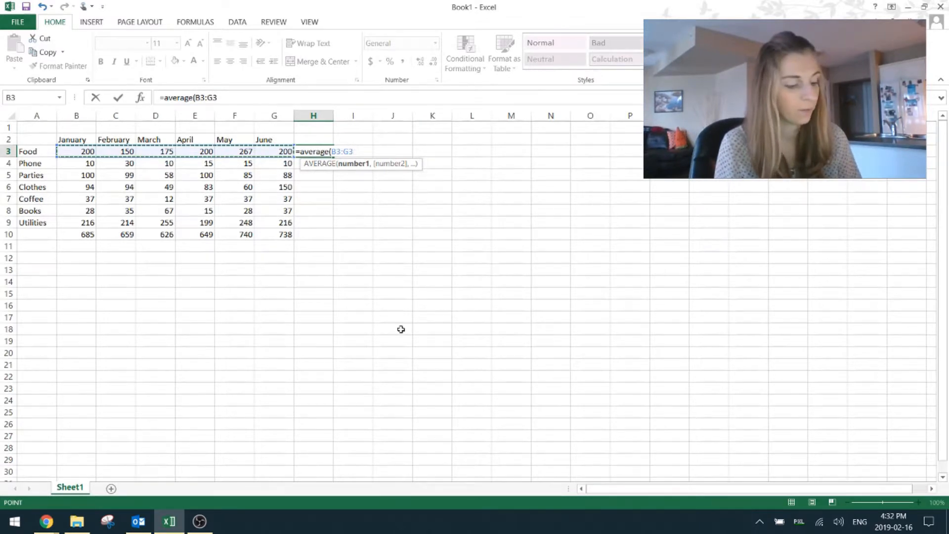
key(Return)
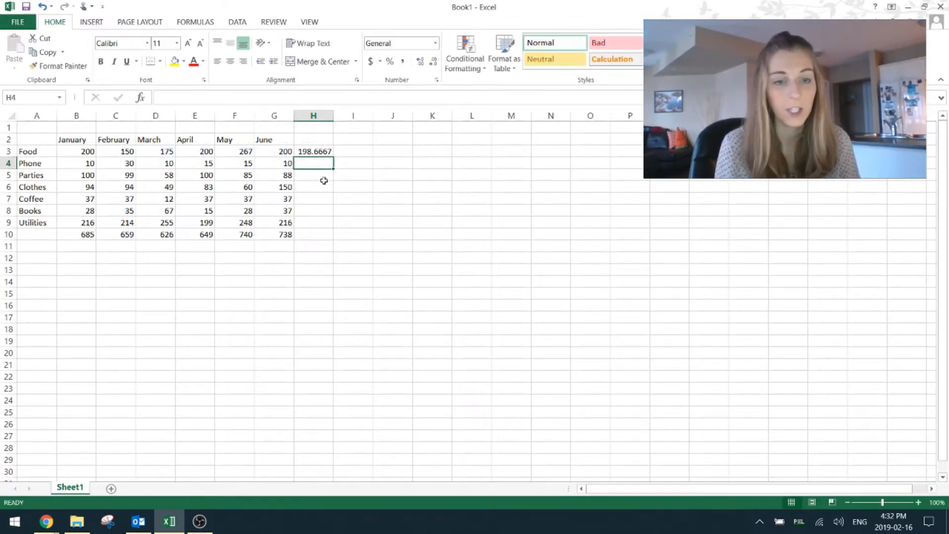
Fill the average formula from H3 down through the Utilities row in H9
click(327, 150)
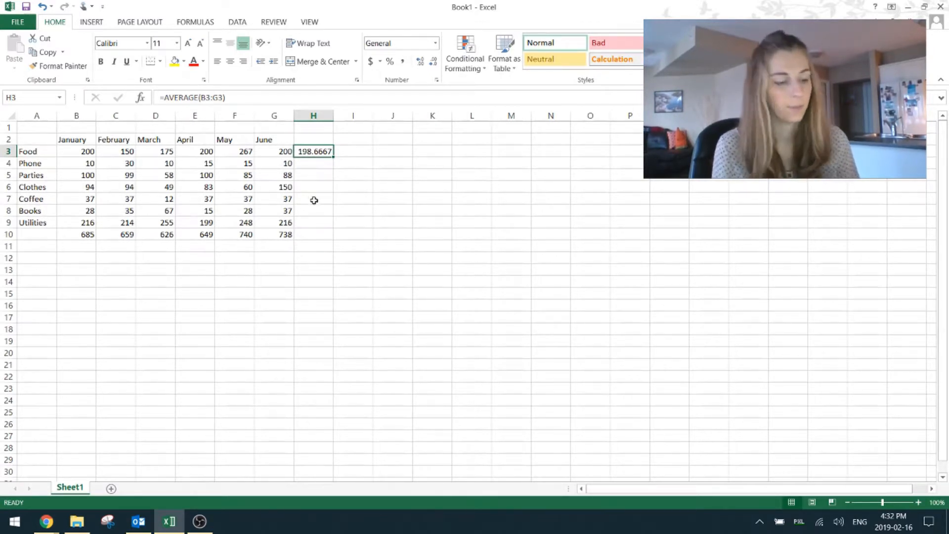
drag(336, 155, 334, 229)
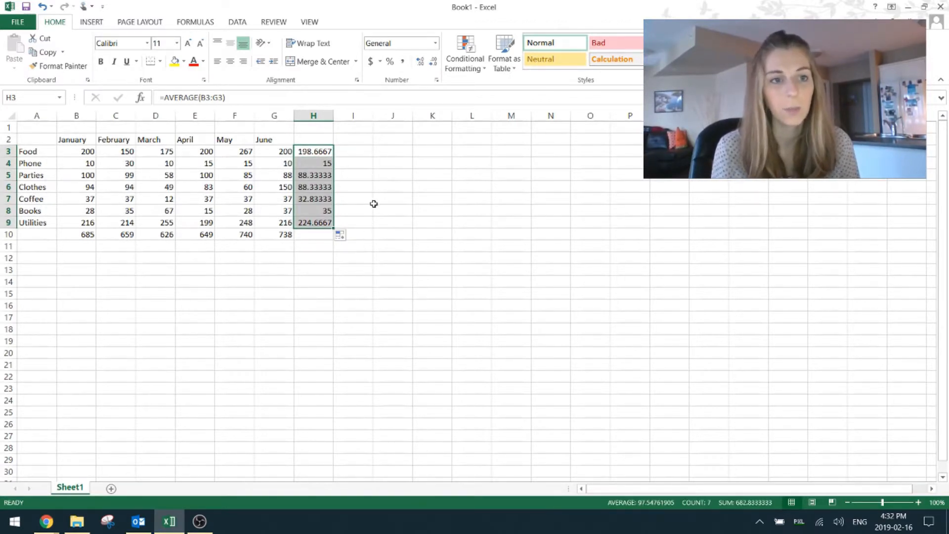
click(382, 188)
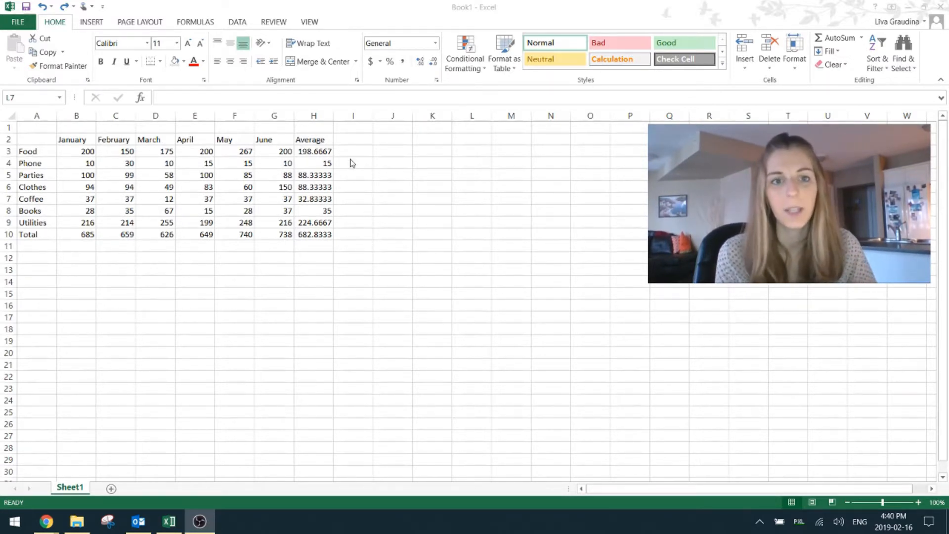
Reduce the averages in H3:H10 to two decimal places and apply the dollar Accounting number format to B3:H10
click(304, 150)
drag(321, 151, 325, 234)
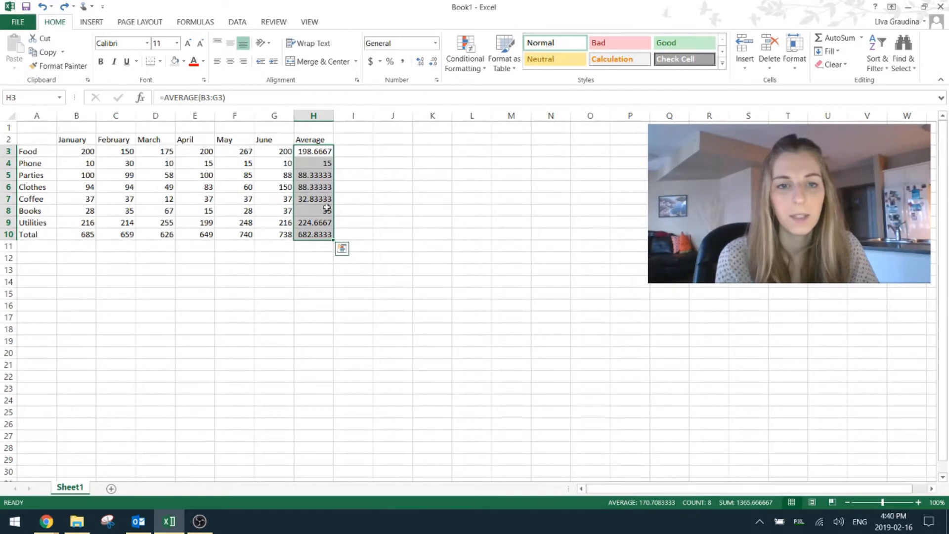
click(434, 62)
click(433, 63)
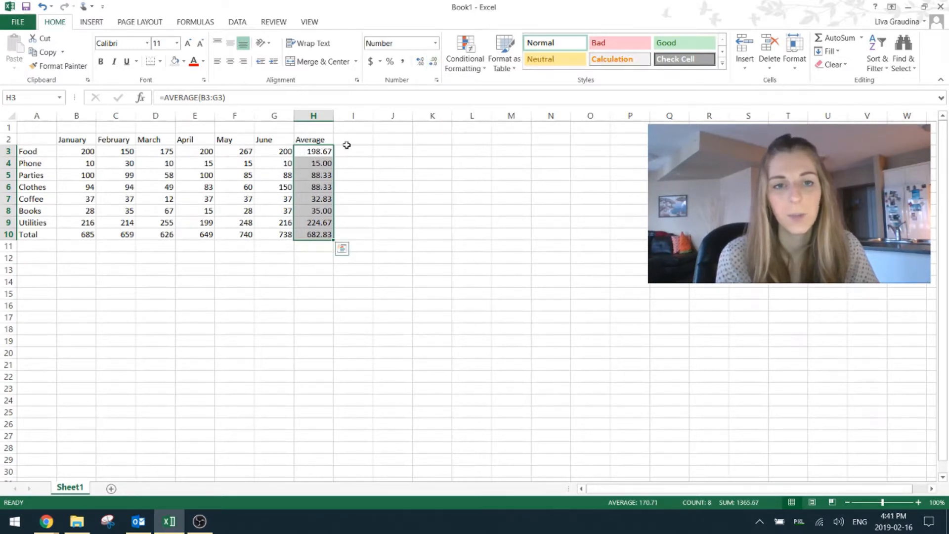
click(354, 211)
drag(73, 151, 322, 236)
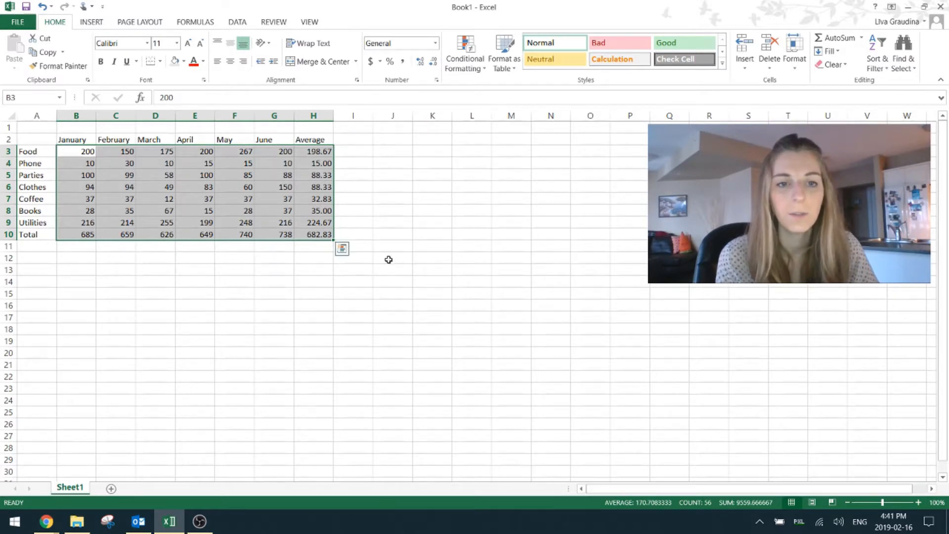
click(371, 63)
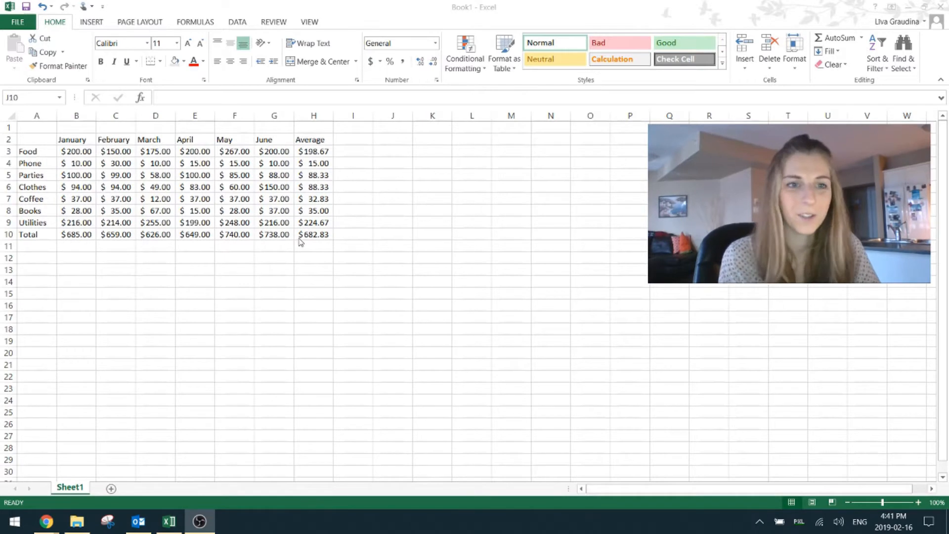
Make the column headers in B2:H2 and row labels in A3:A10 bold with a light orange fill
click(73, 140)
drag(60, 140, 326, 141)
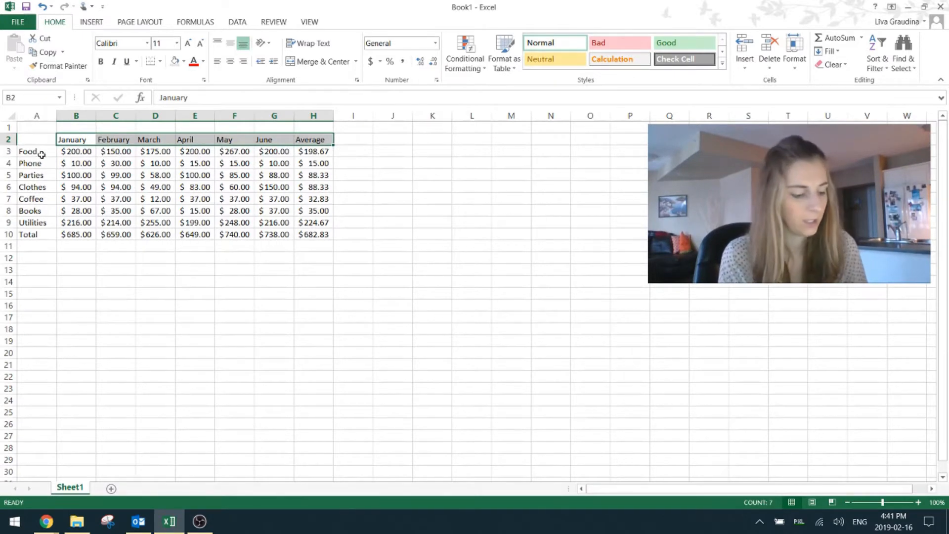
drag(42, 155, 38, 235)
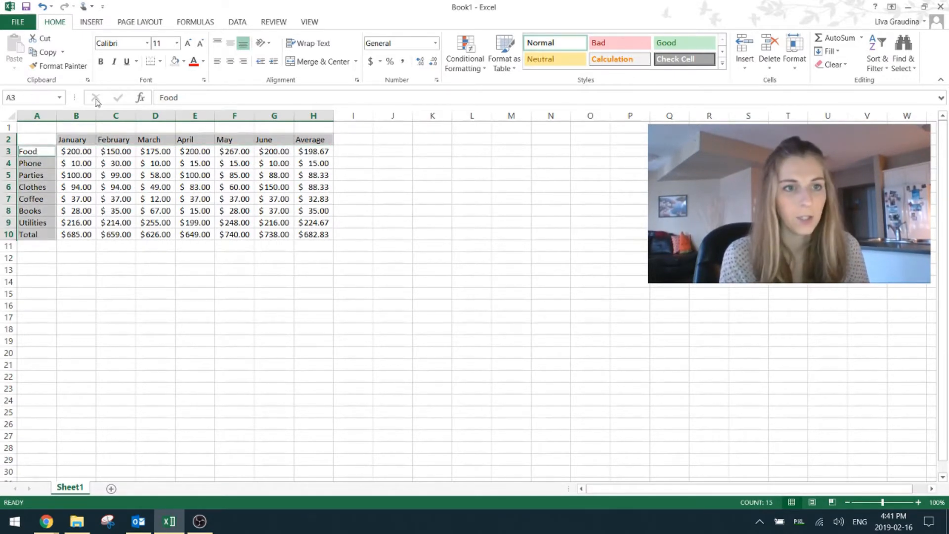
click(99, 63)
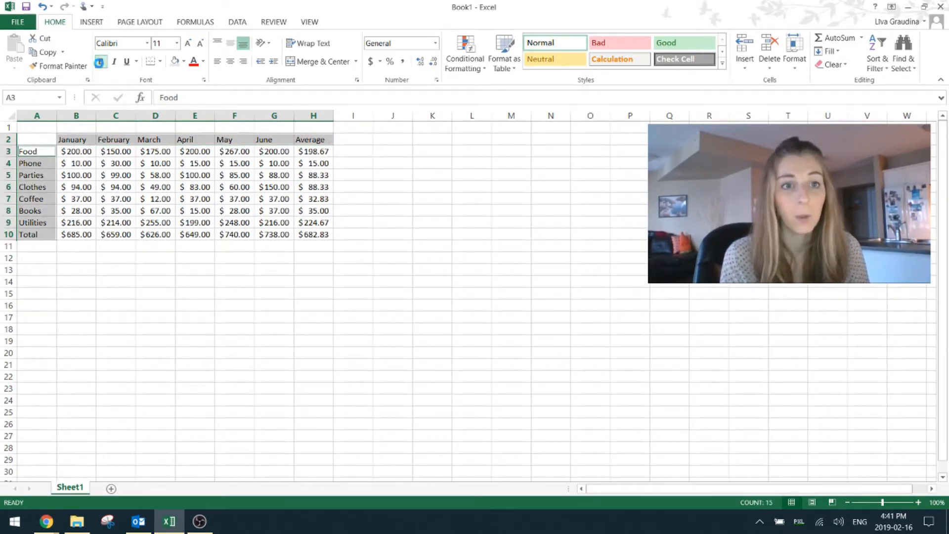
click(183, 62)
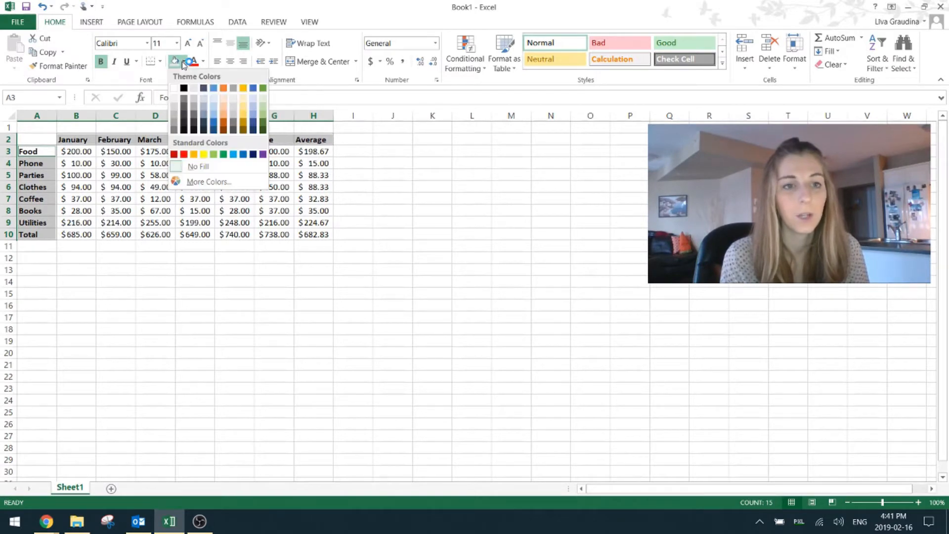
click(225, 111)
click(158, 163)
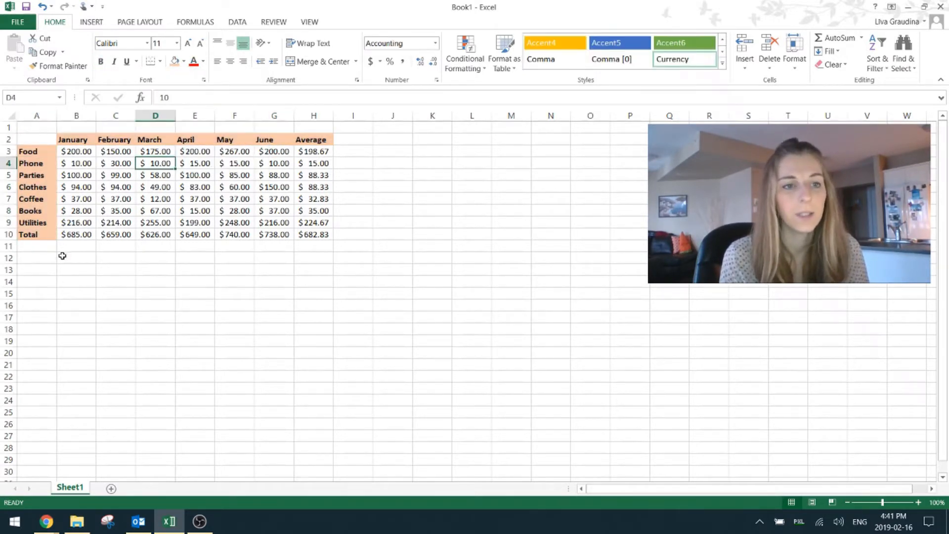
Make the amounts in the Total row, B10:H10, bold
drag(74, 235, 303, 236)
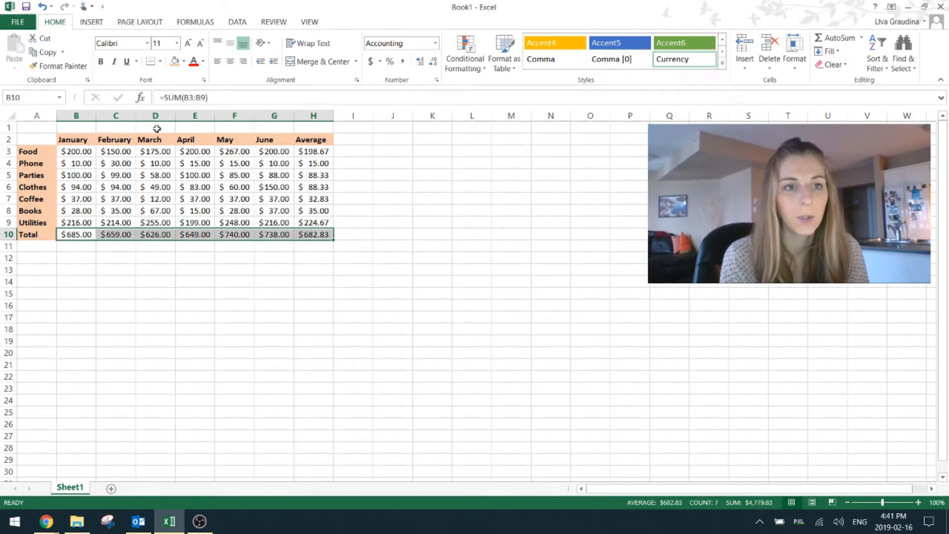
click(101, 62)
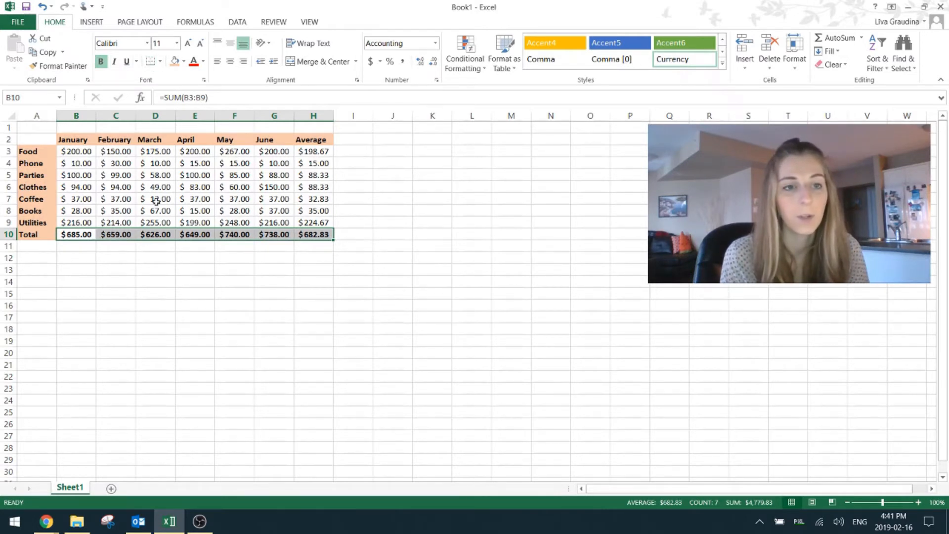
click(144, 292)
Apply All Borders to the whole expense table, A2:H10
drag(30, 139, 312, 232)
click(161, 61)
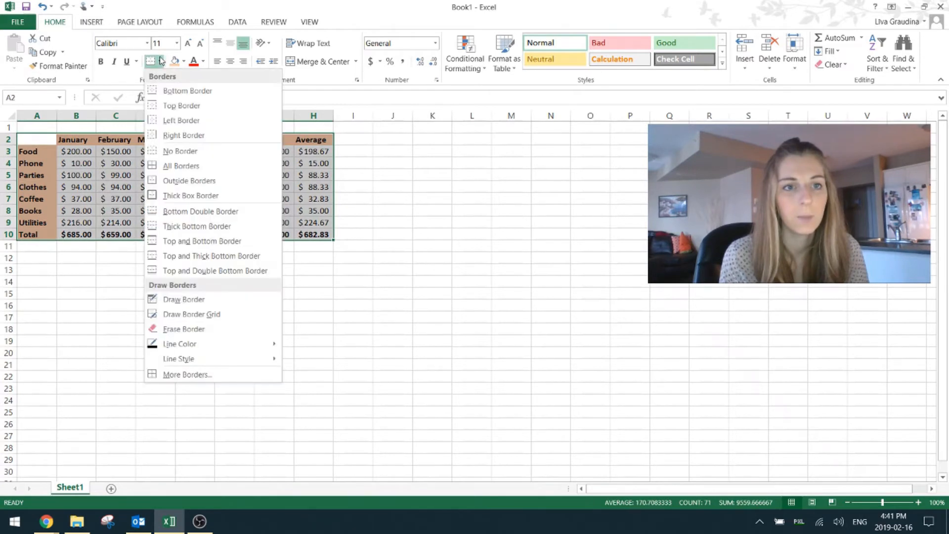
click(204, 167)
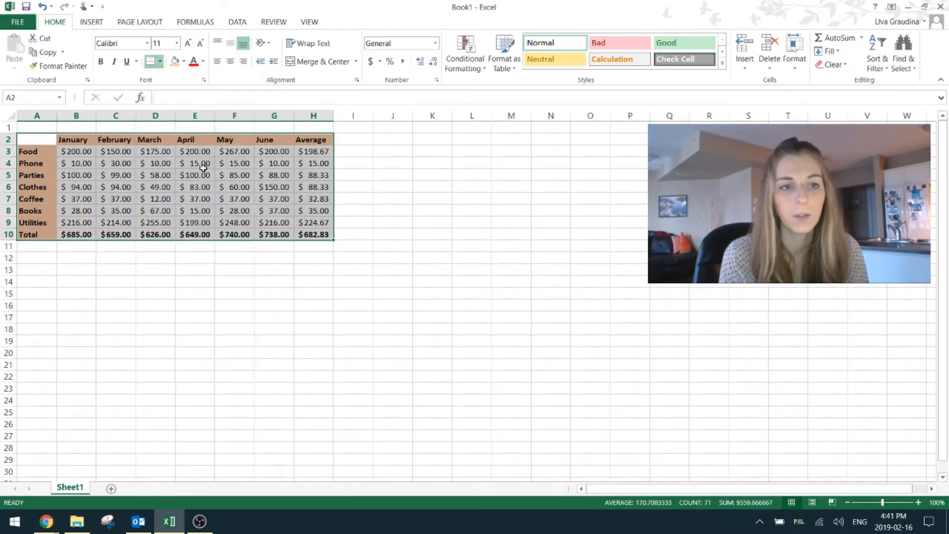
Clear the Average header and values in H2:H10, and delete the whole of column H from the sheet
click(275, 269)
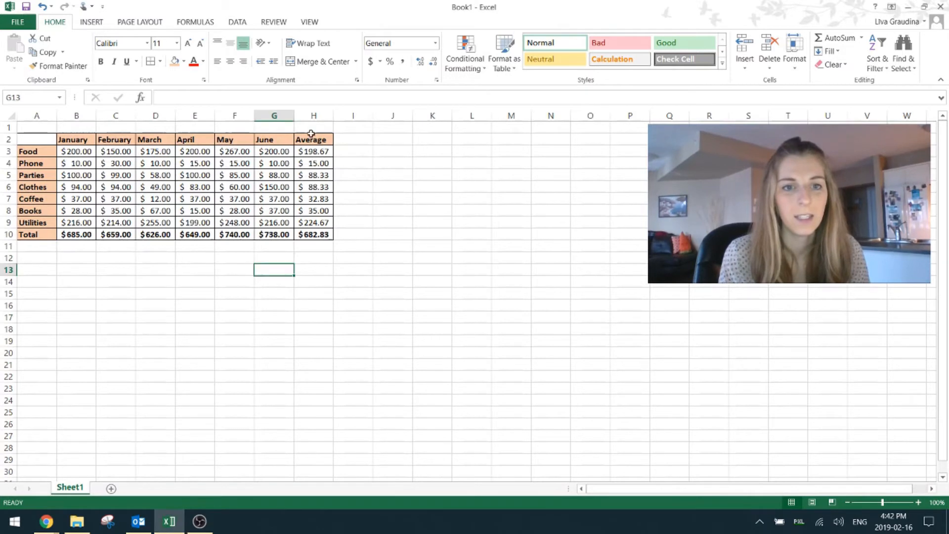
drag(308, 141, 309, 234)
key(Delete)
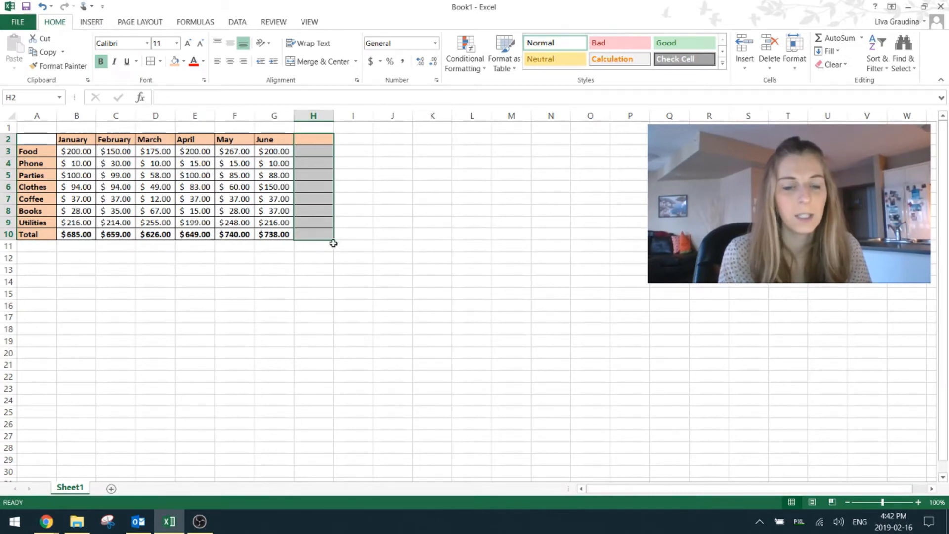
click(327, 181)
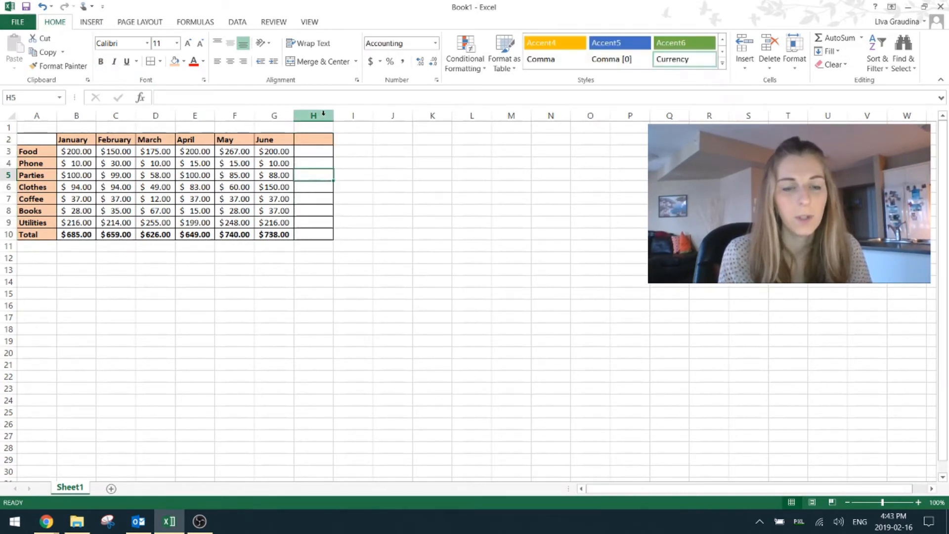
click(323, 113)
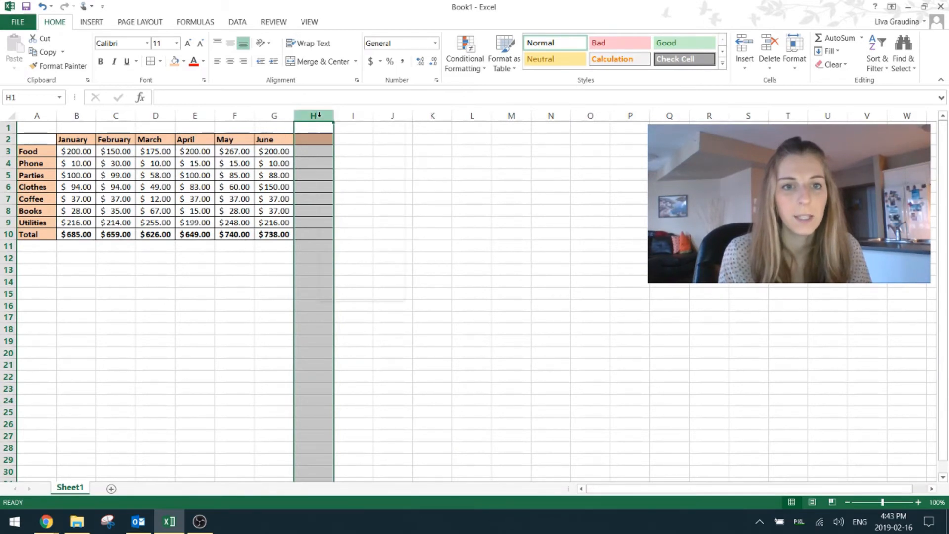
right_click(319, 118)
click(357, 218)
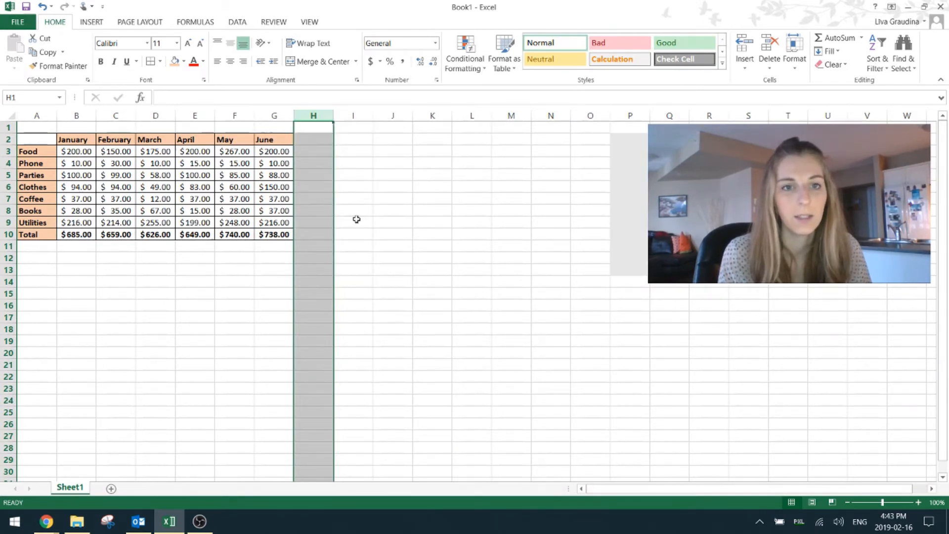
Insert a blank column between the May and June columns of the expense table
click(263, 114)
right_click(264, 113)
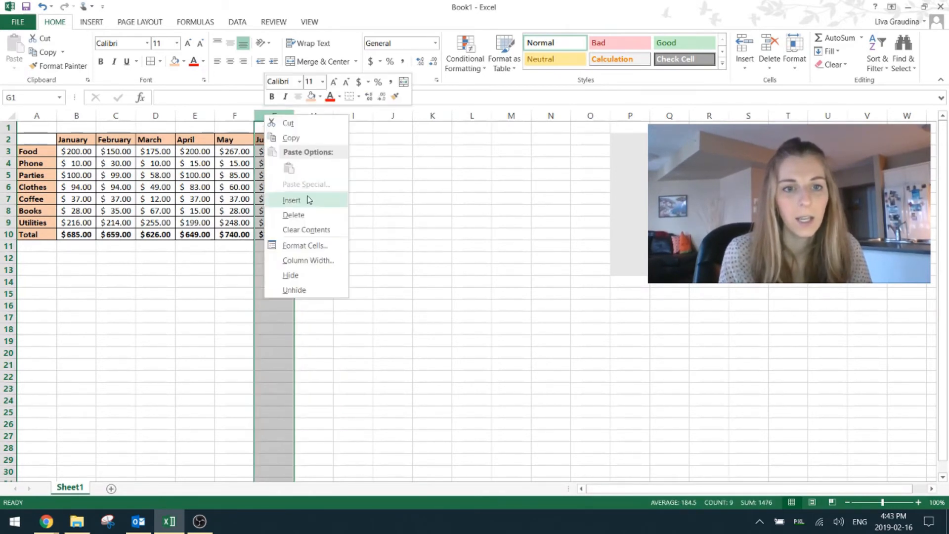
click(307, 199)
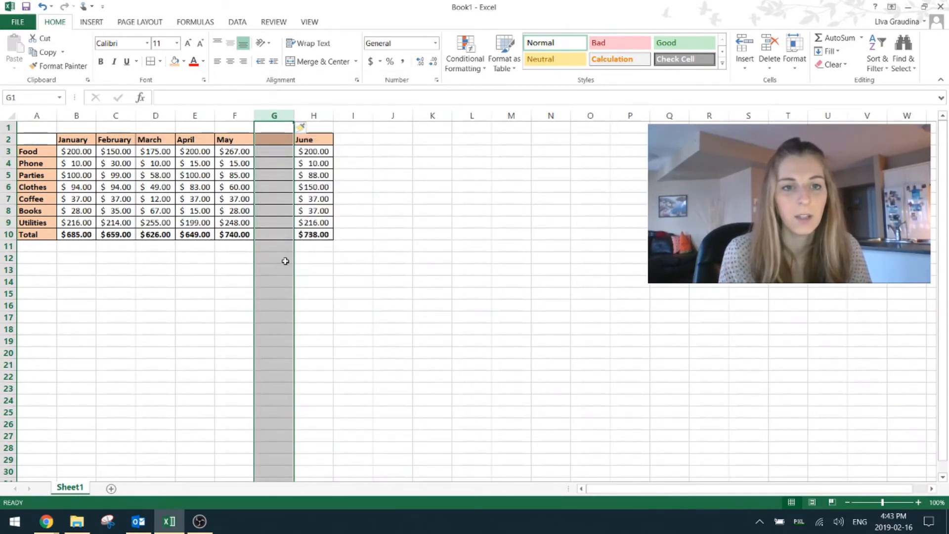